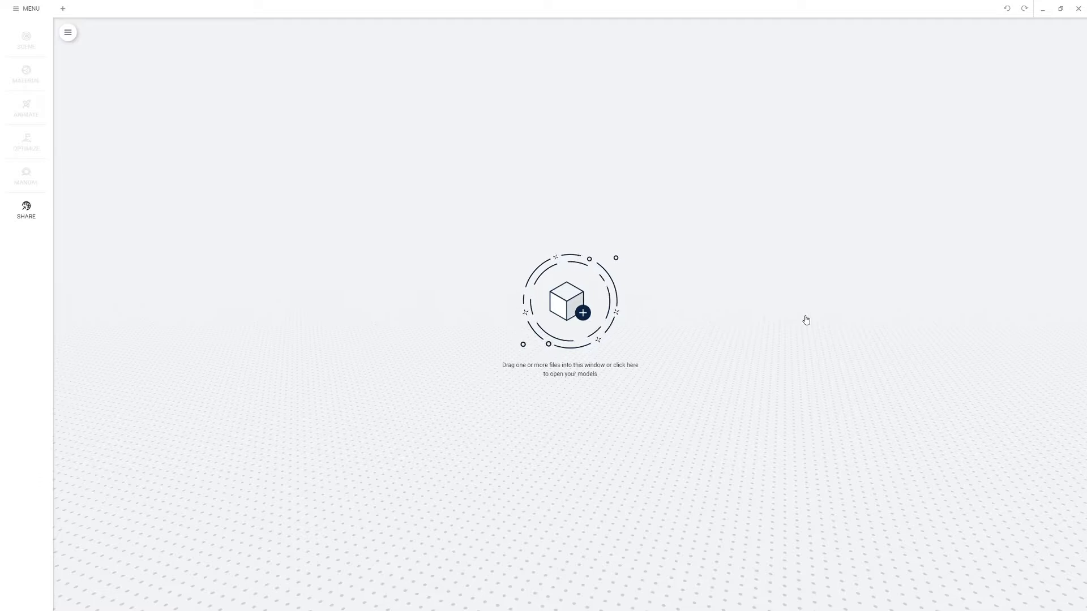
Load the EBike.glb model from the NeoSpace Demo folder.
click(583, 304)
click(417, 189)
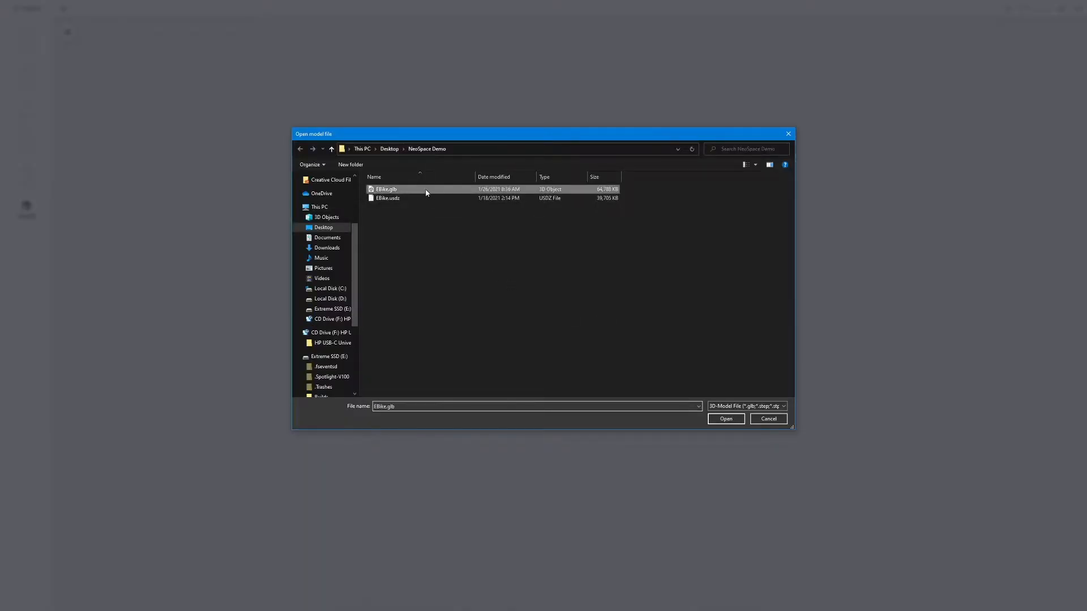
click(719, 419)
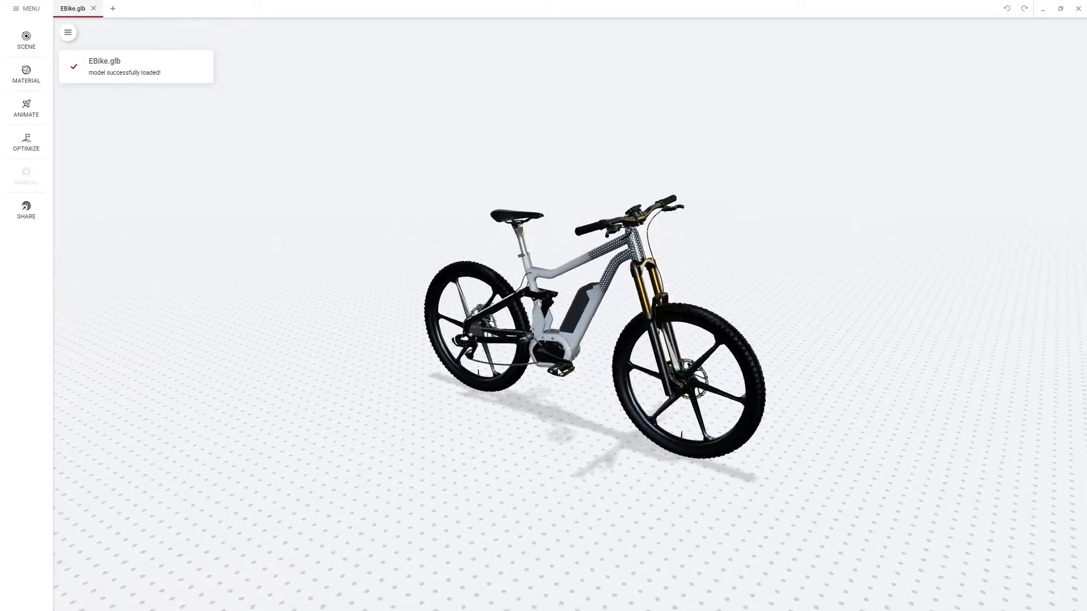
Try the Photo Studio and Studio Small environment lighting on the bike, and return it to Aircraft Workshop.
click(26, 41)
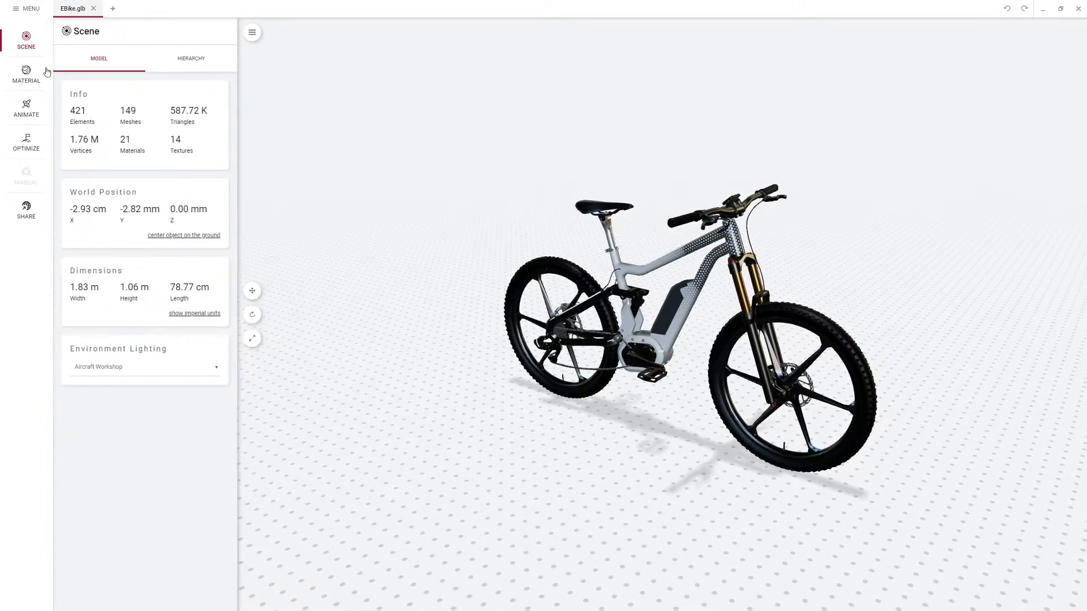
click(126, 368)
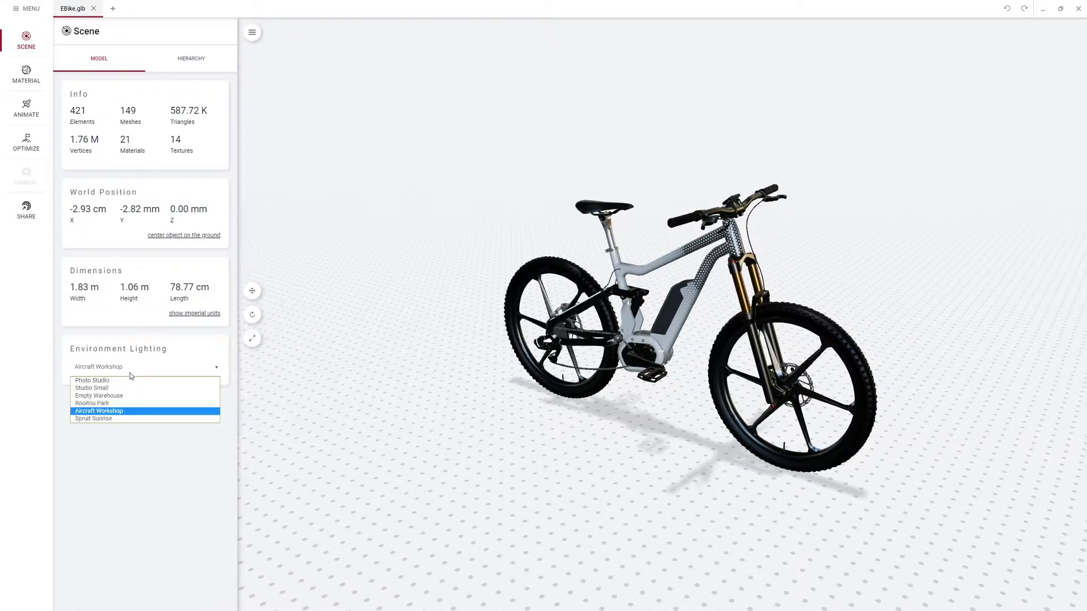
click(129, 380)
click(128, 372)
click(125, 389)
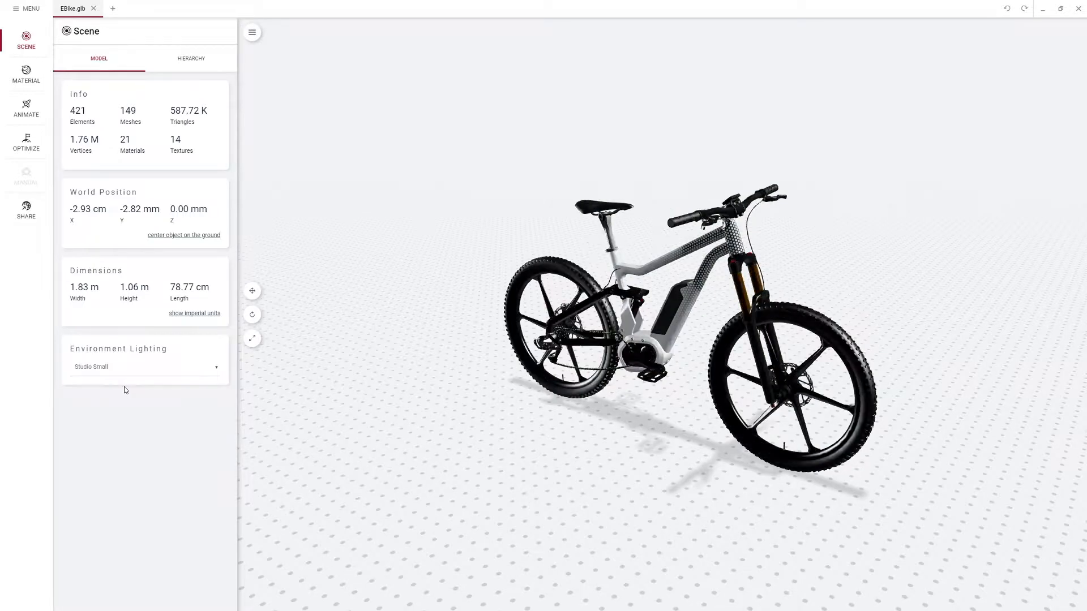
click(126, 370)
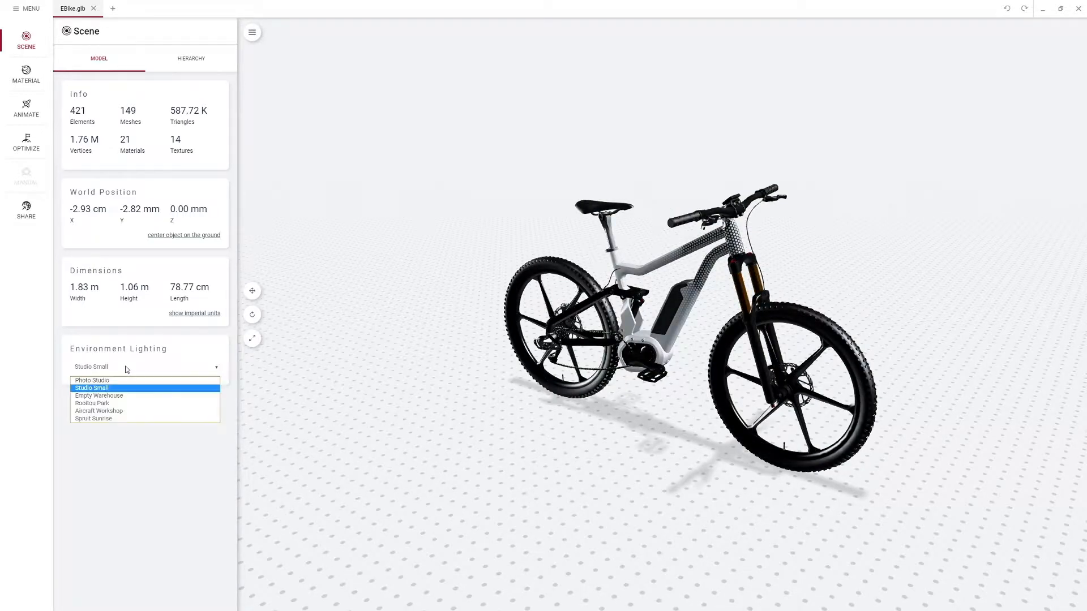
click(128, 413)
drag(684, 413, 675, 413)
scroll(811, 198, up, 3)
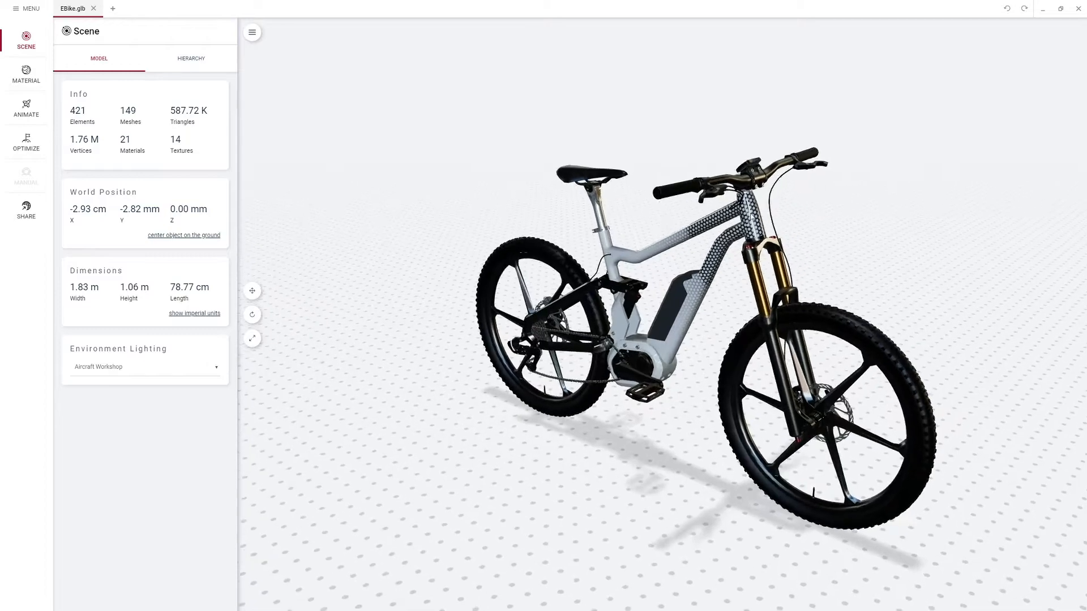
drag(714, 275, 618, 295)
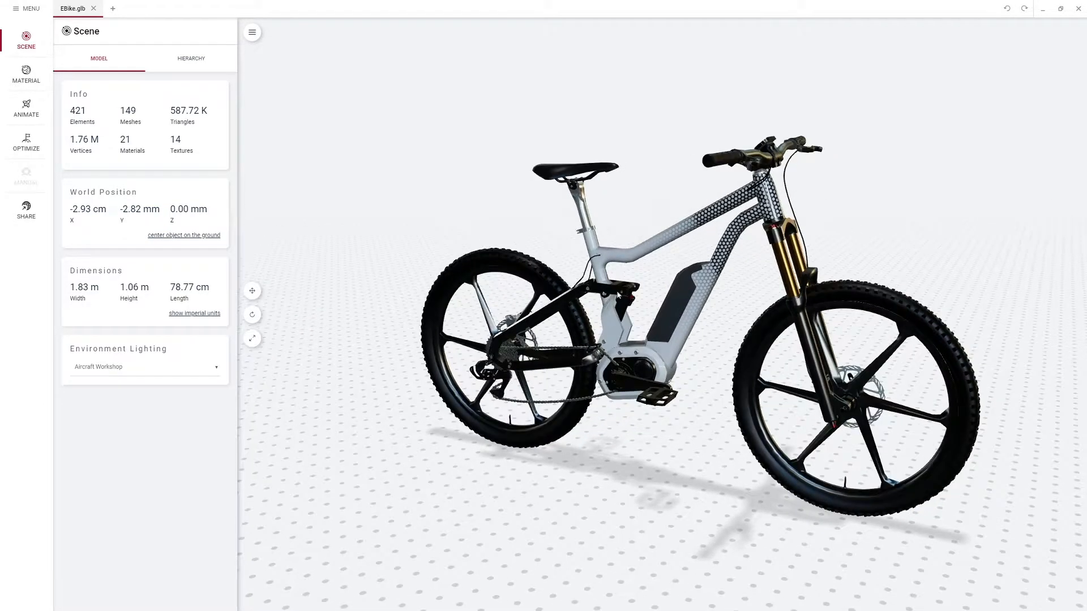
Recolor the material of the bike's crossbar frame to hex #092143.
click(16, 73)
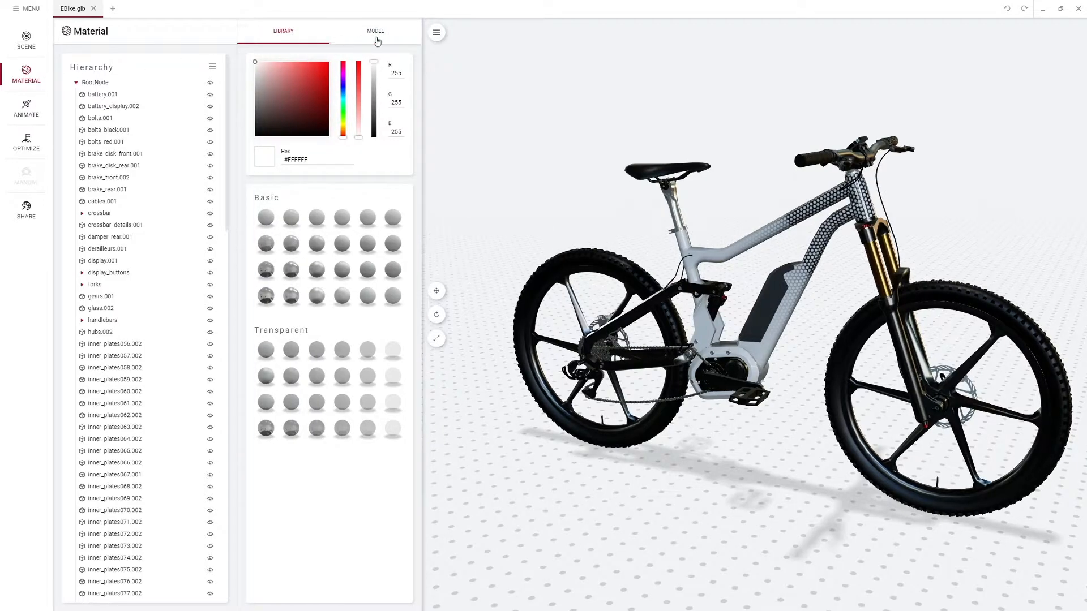
click(376, 37)
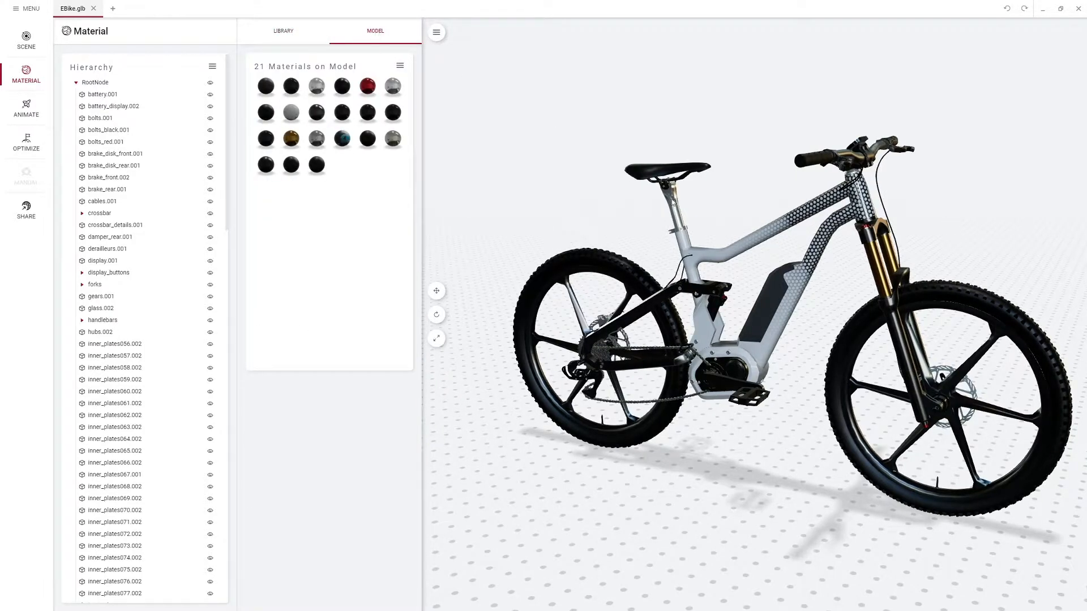
click(729, 253)
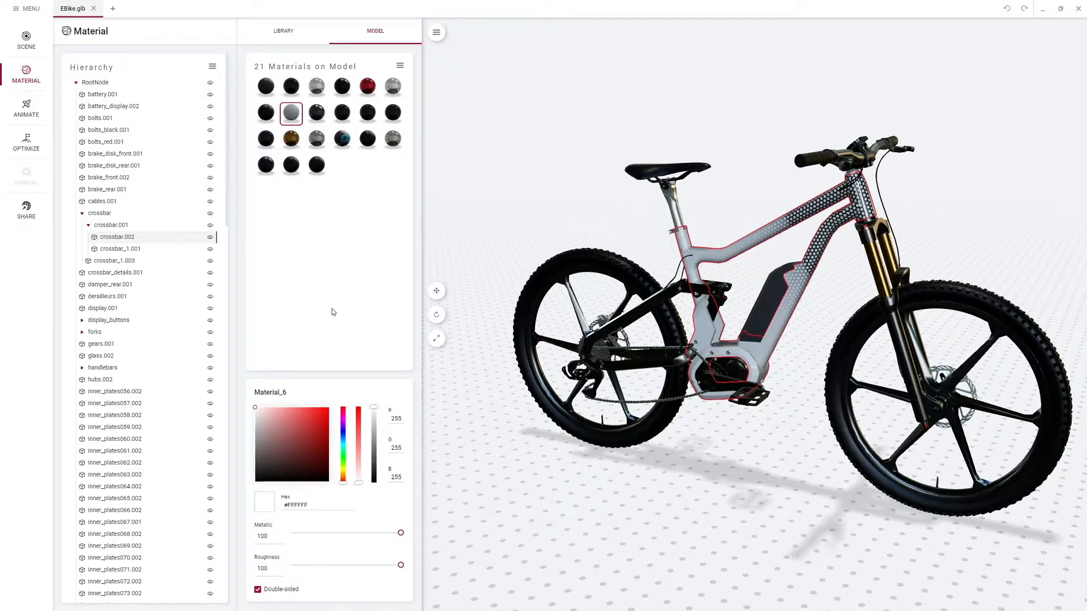
drag(278, 428, 246, 403)
double_click(325, 501)
text(092143)
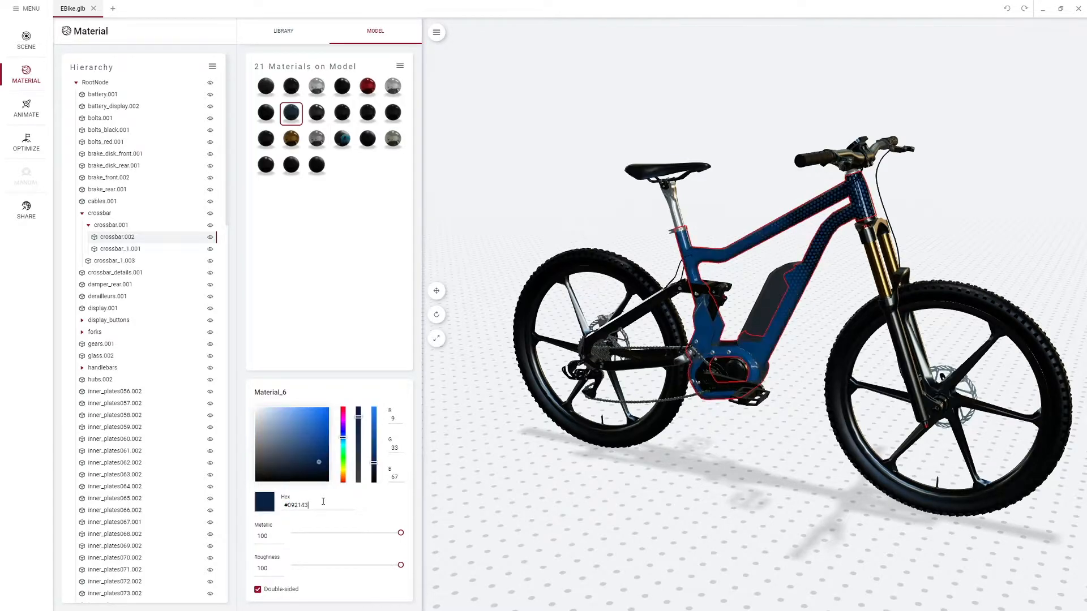
drag(750, 500, 742, 457)
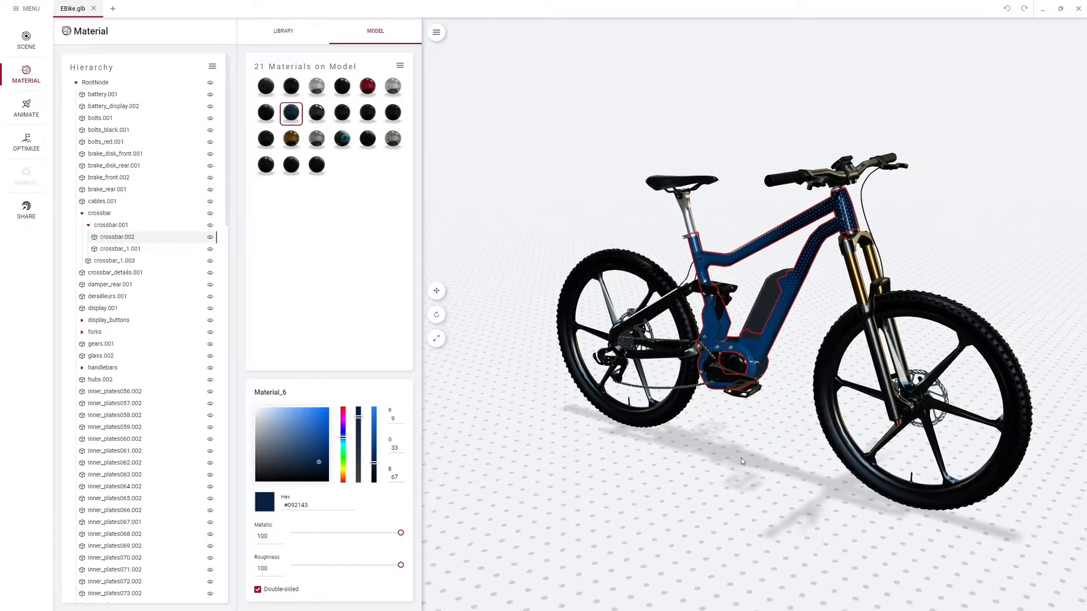
click(742, 457)
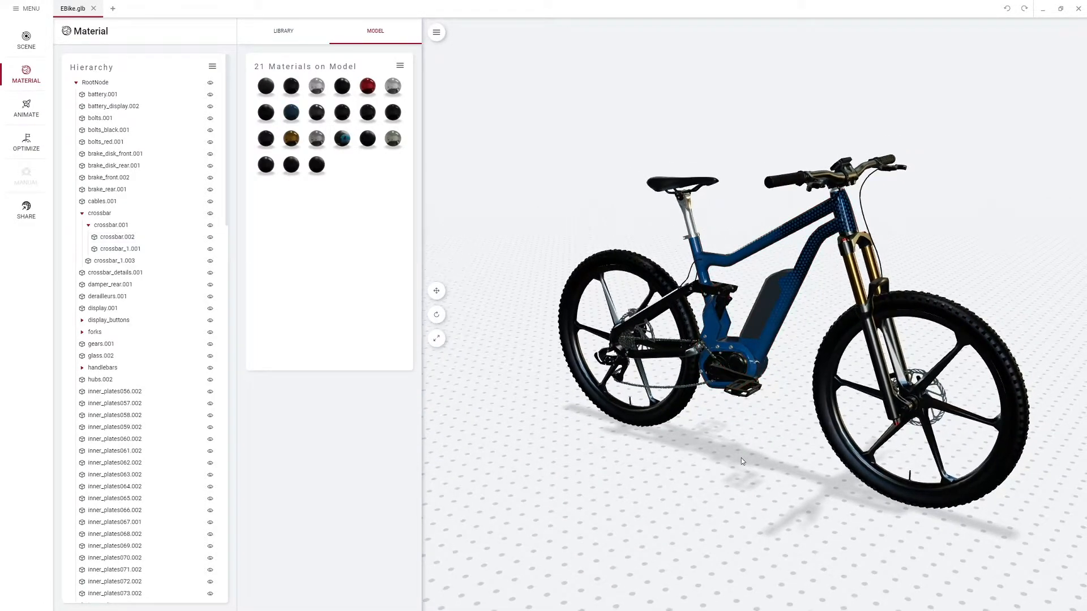
Create a new animation named BetterieEntnahme.
click(23, 116)
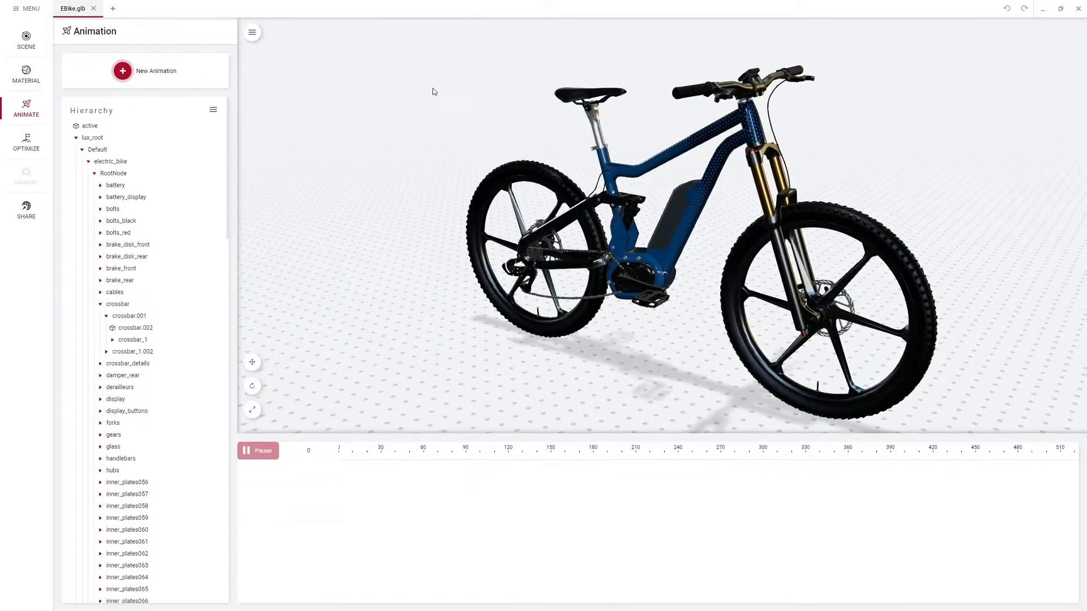
drag(670, 407, 750, 389)
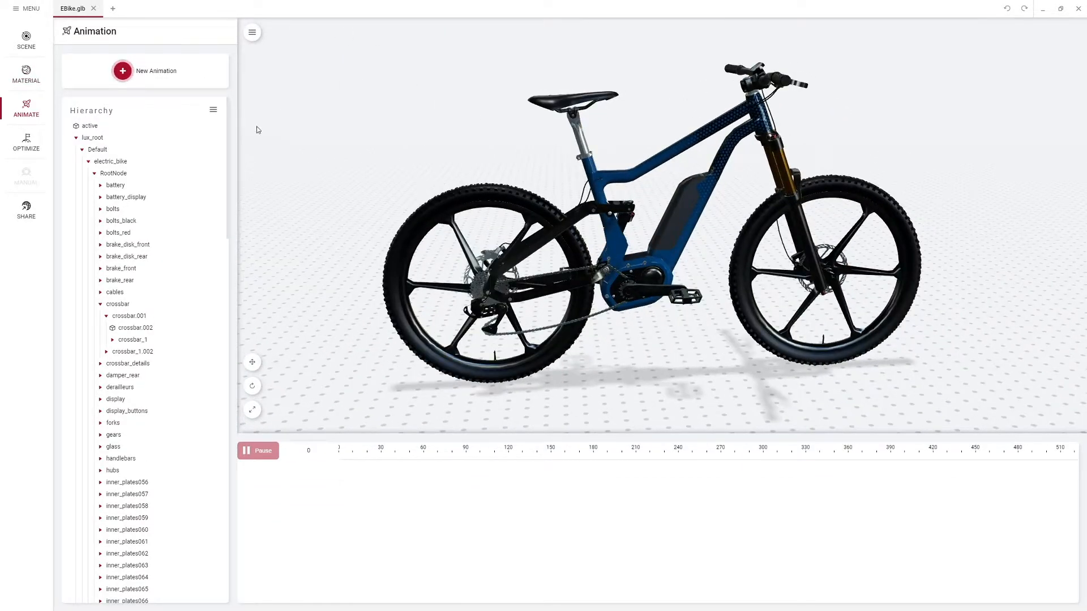
click(122, 71)
text(BetterieEntnahme)
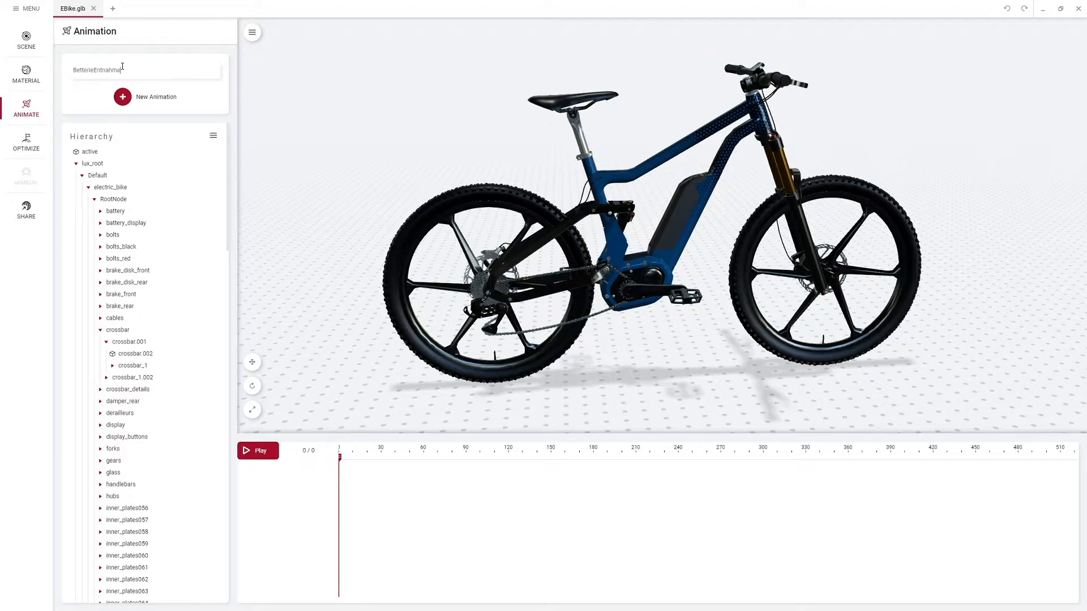
key(Return)
Move the origin of the battery node to the battery's lower end, at about X -3.0 and Y 42.7.
click(673, 221)
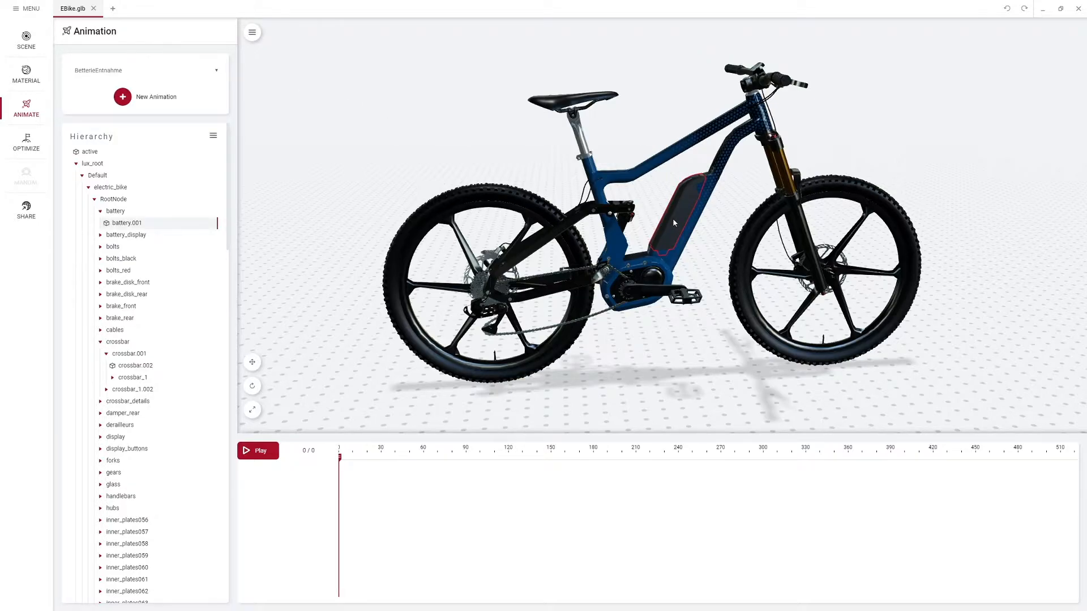
click(134, 212)
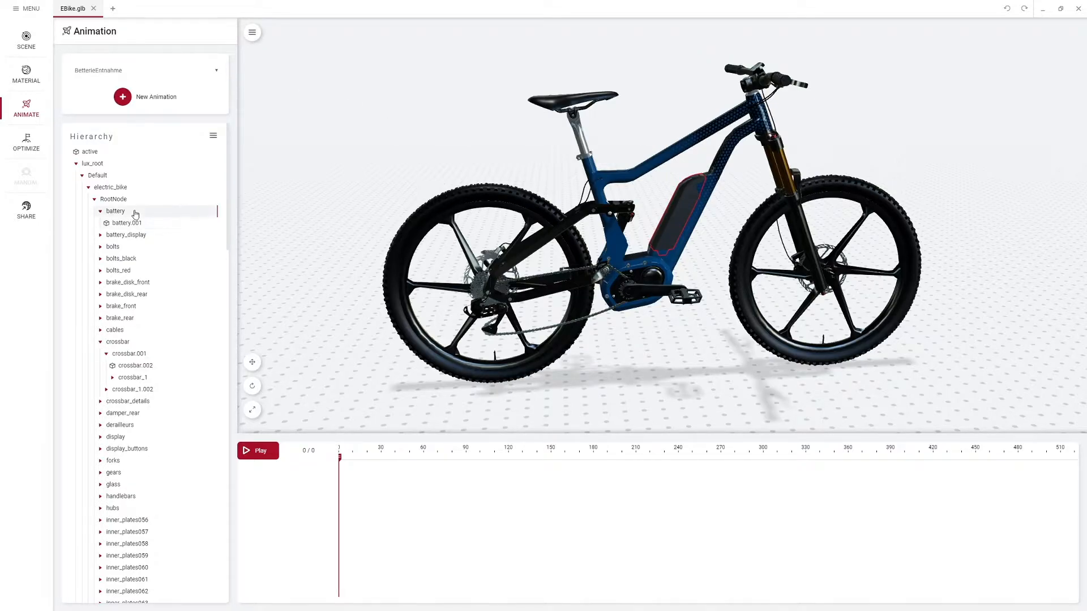
click(252, 33)
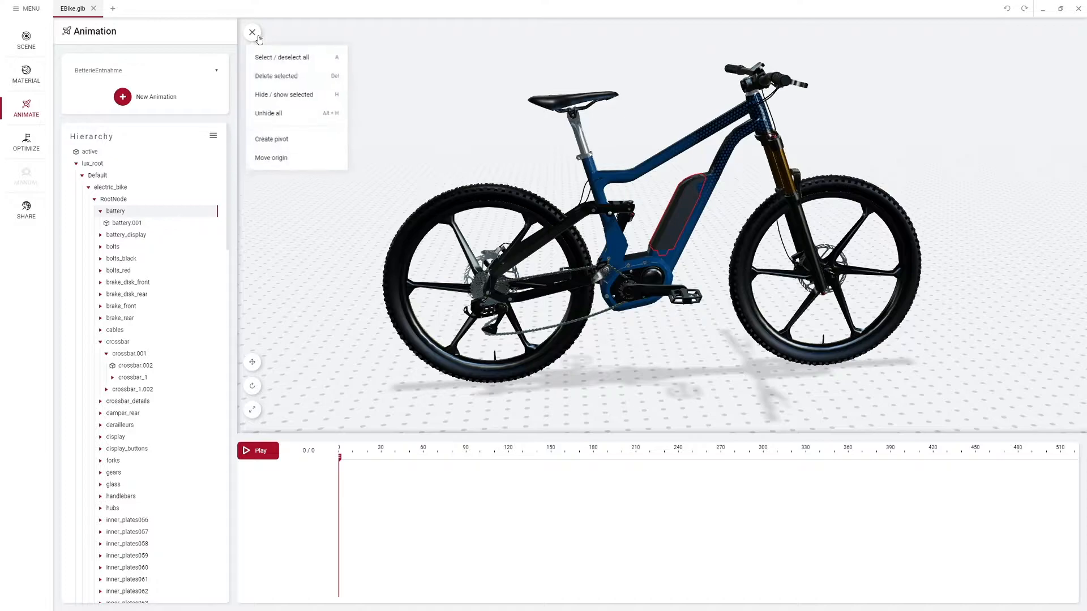
click(298, 155)
click(253, 363)
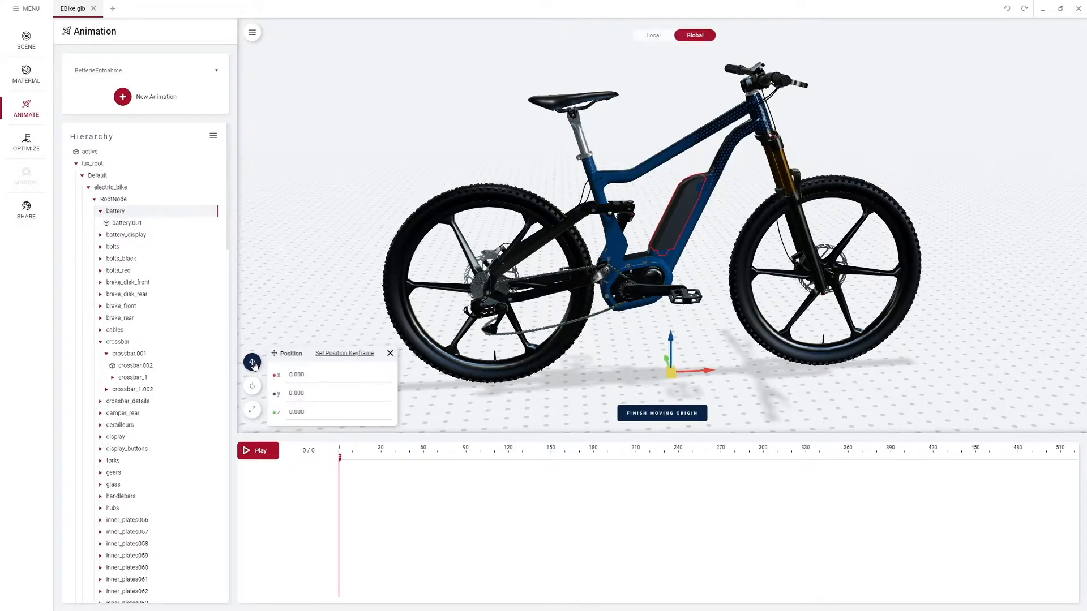
drag(666, 240, 663, 216)
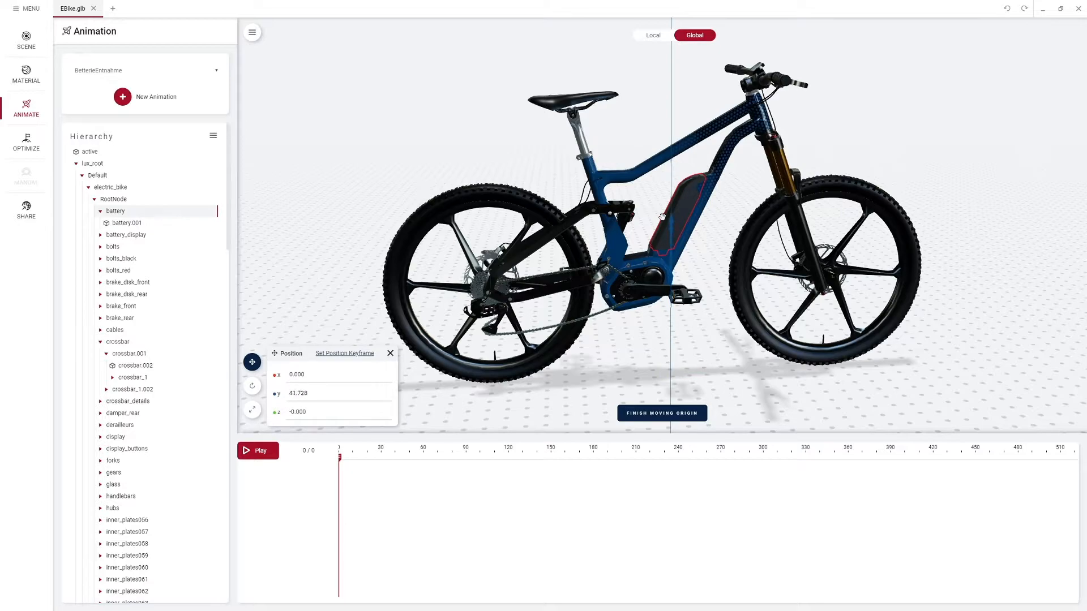
drag(700, 255, 692, 255)
mouse_move(696, 314)
mouse_down()
mouse_move(681, 339)
mouse_move(698, 308)
mouse_move(688, 305)
mouse_up()
scroll(681, 340, up, 10)
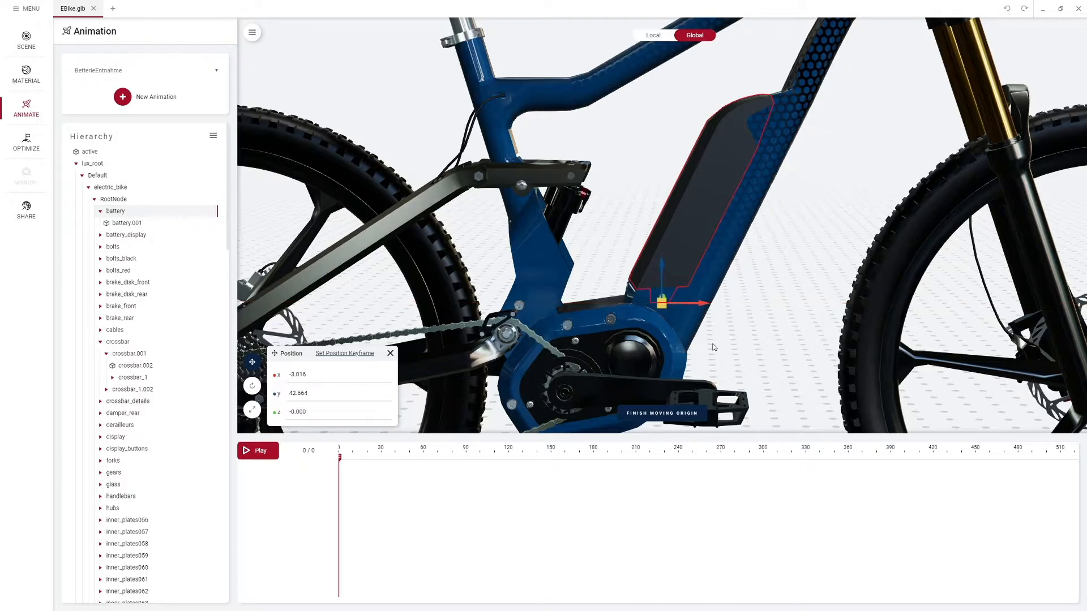
scroll(714, 346, down, 3)
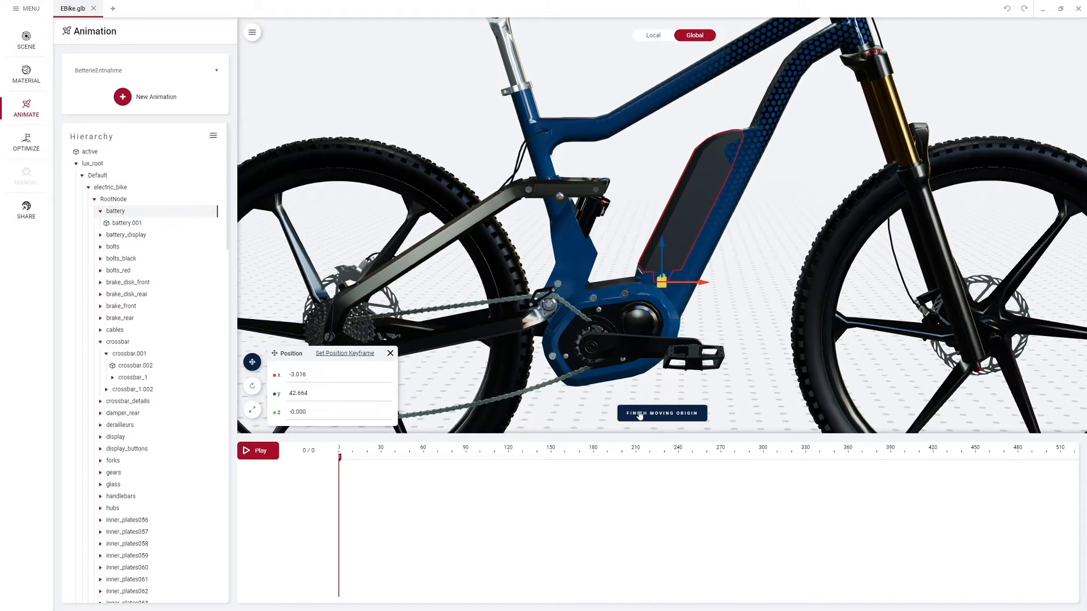
click(639, 414)
Set the battery's starting position and rotation keyframes at the beginning of the timeline.
scroll(656, 403, down, 5)
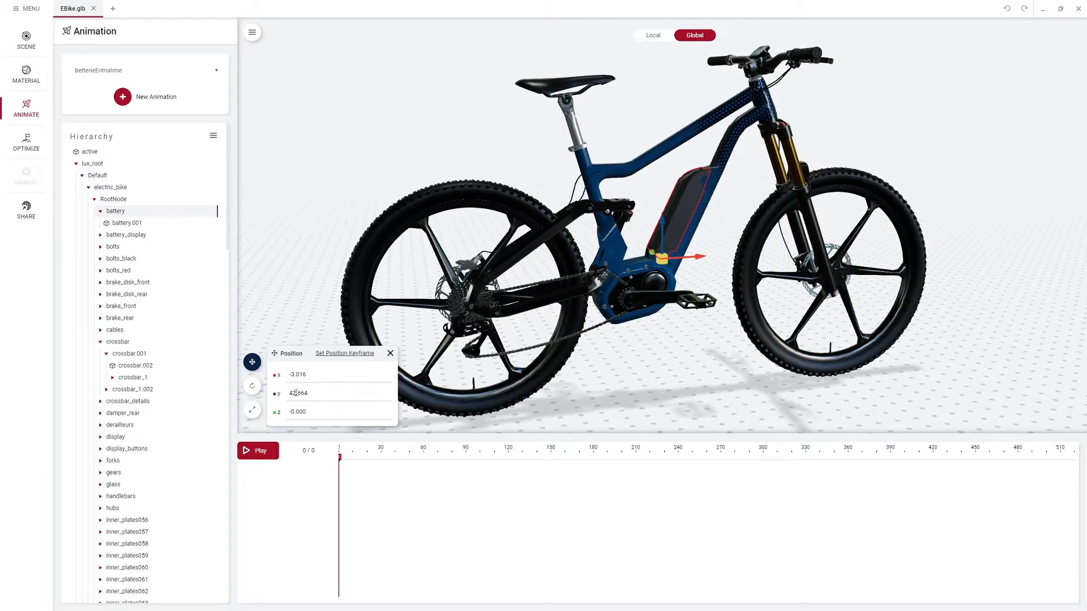
click(349, 358)
key(r)
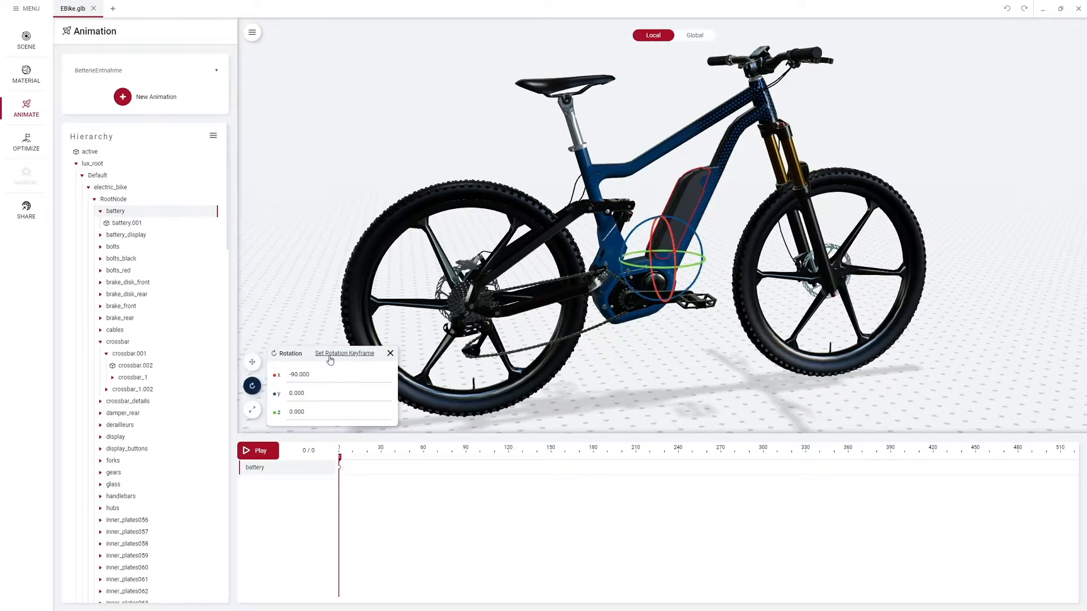
At frame 60, tilt the battery out of the frame to an X rotation of about -76.4 and keyframe its rotation and position.
drag(341, 457, 424, 457)
drag(623, 243, 620, 246)
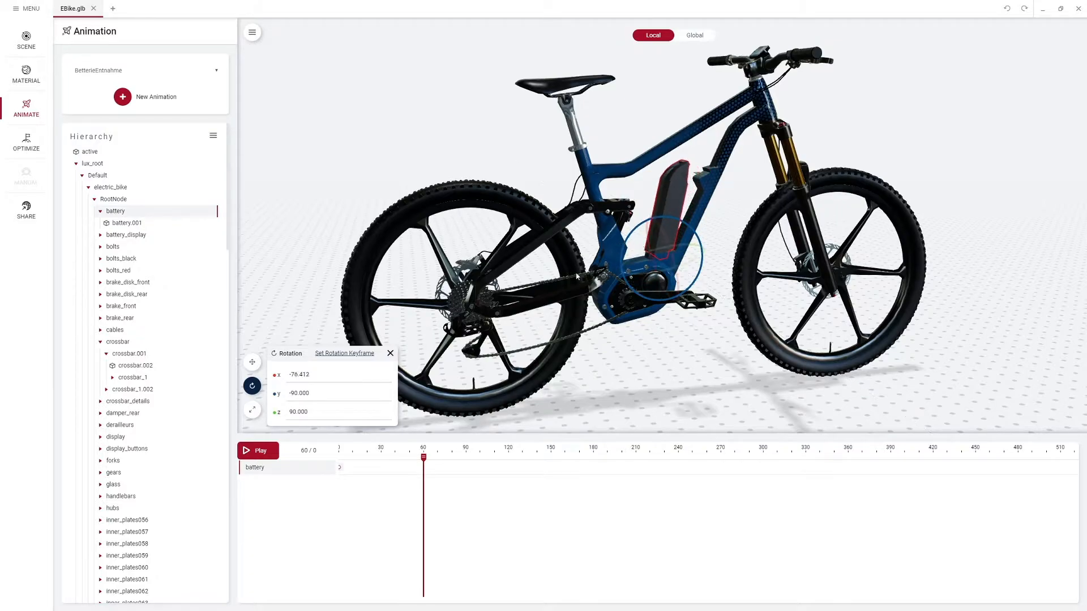
click(343, 354)
click(252, 362)
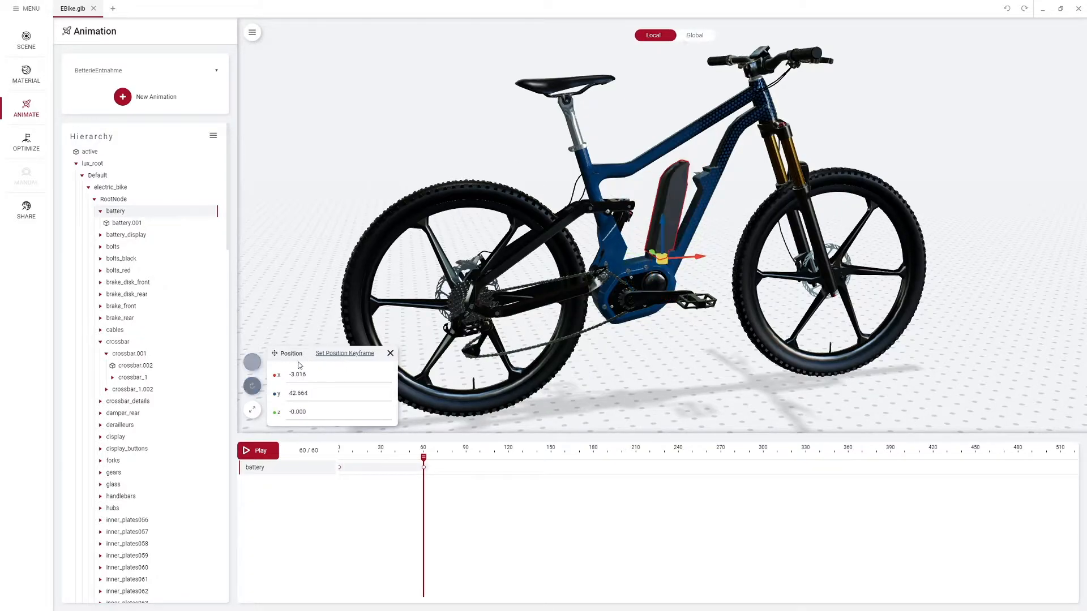
At frame 120, raise the battery to about Y 46.1 and set its position and rotation keyframes.
drag(426, 454, 509, 457)
drag(659, 224, 658, 212)
drag(710, 261, 688, 259)
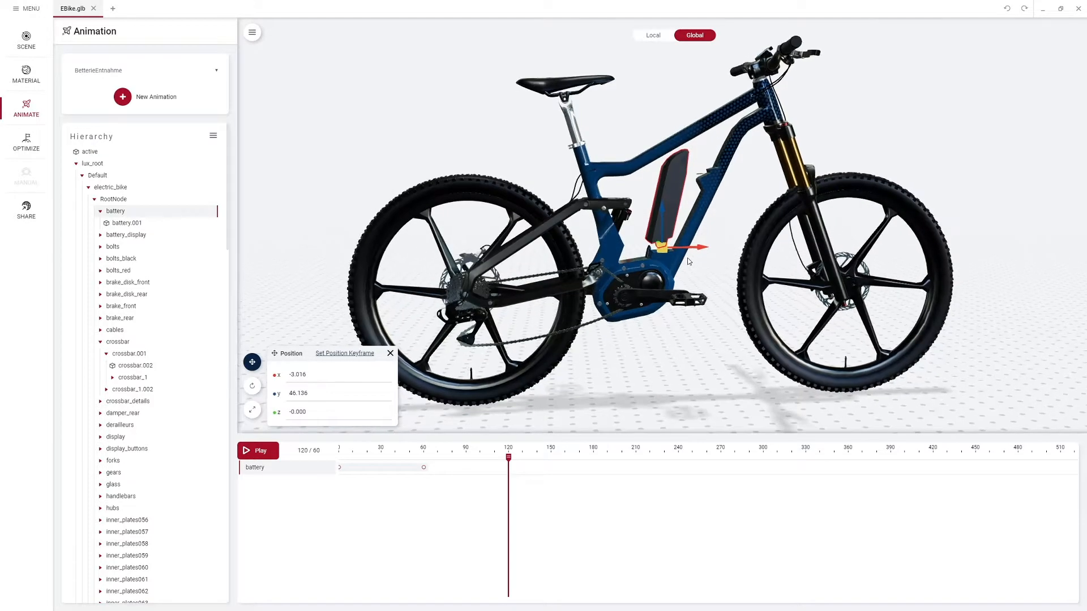
click(340, 354)
click(252, 386)
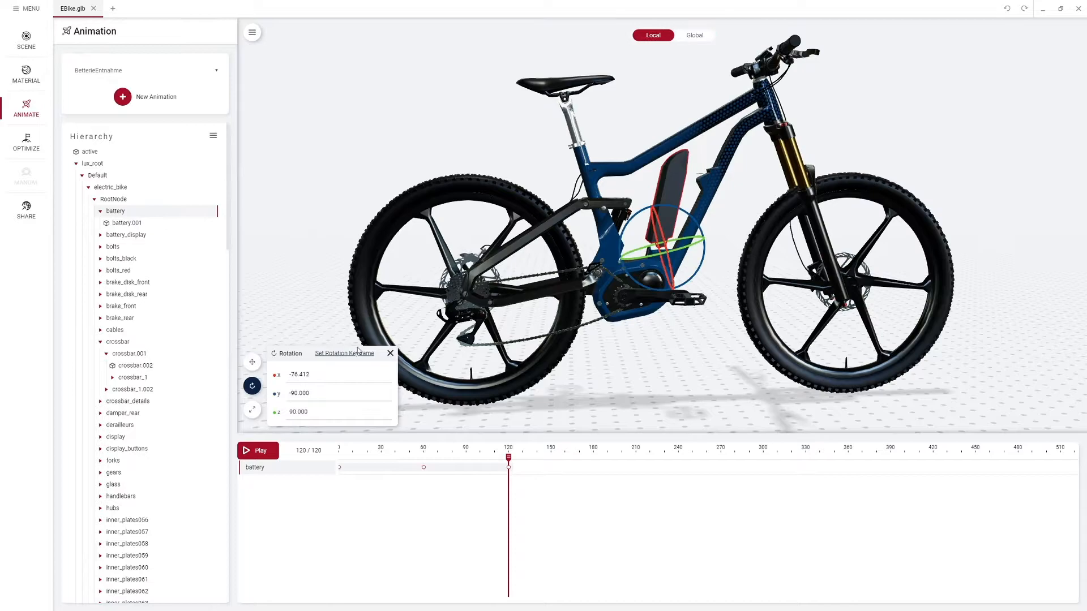
At frame 180, shift the battery sideways to about Z 22.0 and set its position and rotation keyframes.
drag(510, 460, 593, 457)
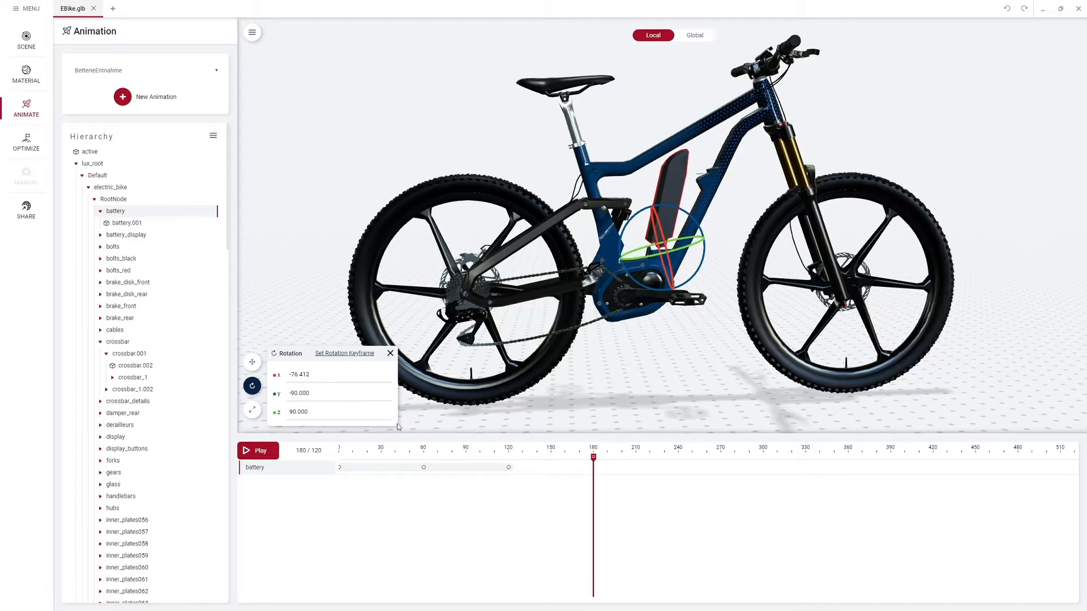
click(252, 362)
drag(603, 338, 693, 357)
mouse_move(644, 243)
mouse_down()
mouse_move(679, 238)
mouse_move(651, 252)
mouse_up()
click(331, 353)
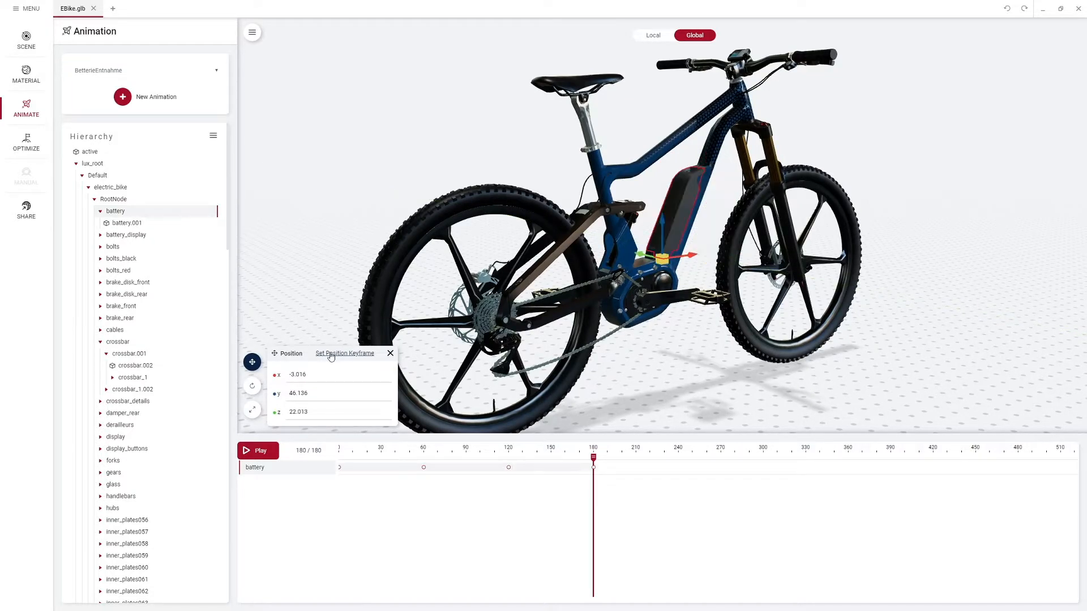
click(252, 386)
Play back the battery removal animation and check it from the side of the bike.
click(260, 452)
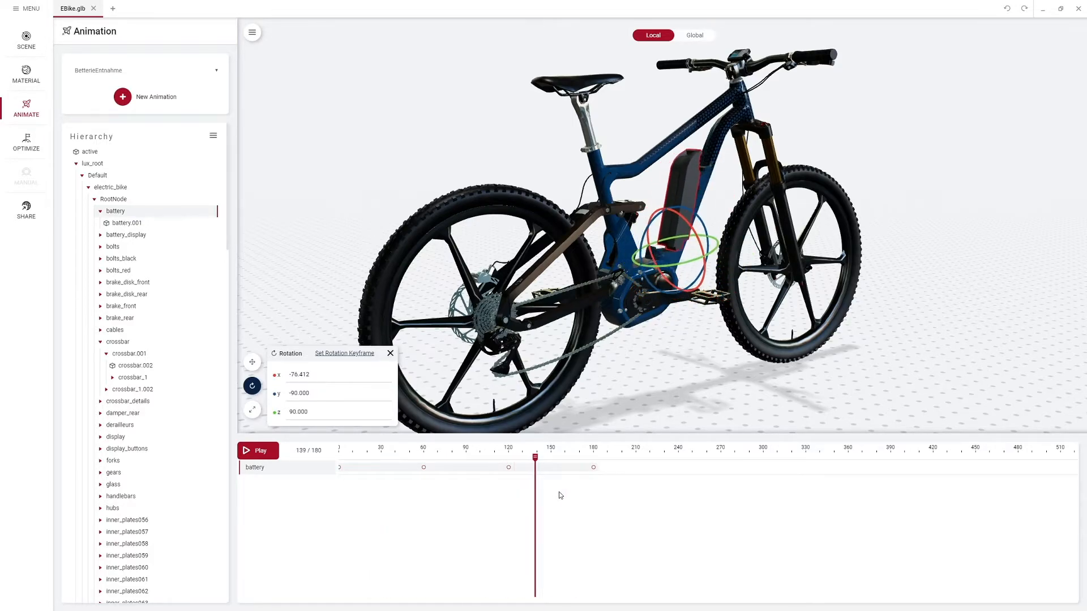
drag(682, 375, 611, 388)
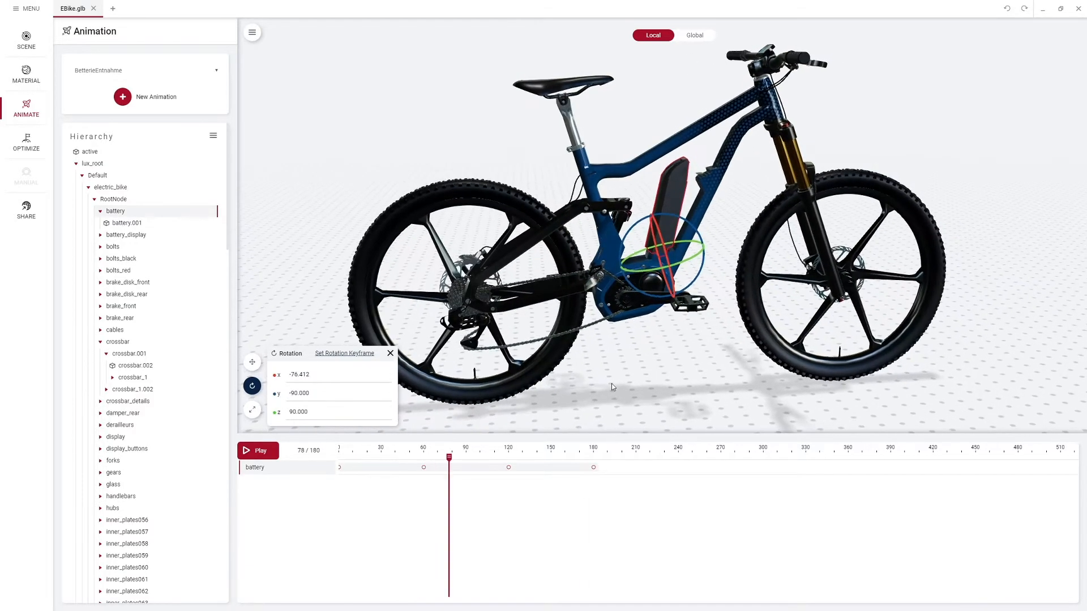
Optimize the current bike model for the smallest file size with texture compression enabled.
click(23, 148)
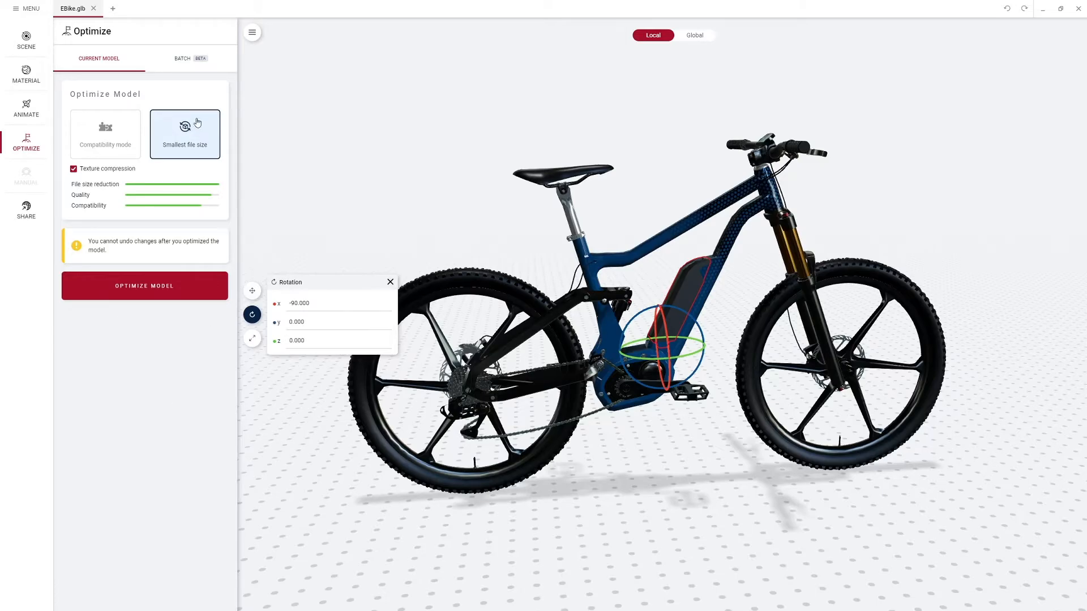
drag(752, 292, 436, 286)
click(390, 282)
scroll(784, 231, up, 5)
scroll(784, 232, up, 5)
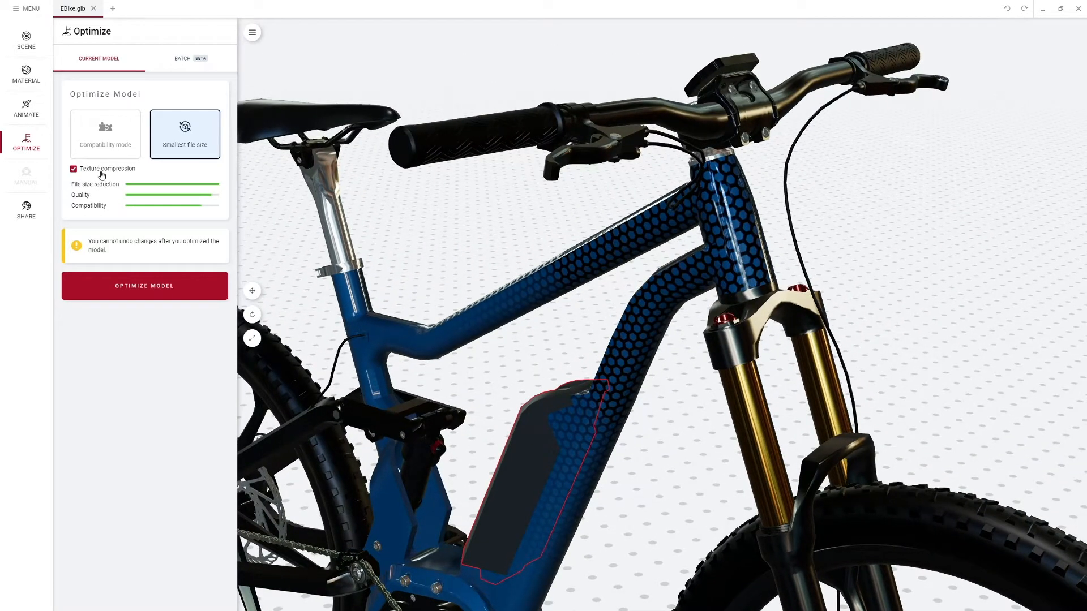
click(121, 288)
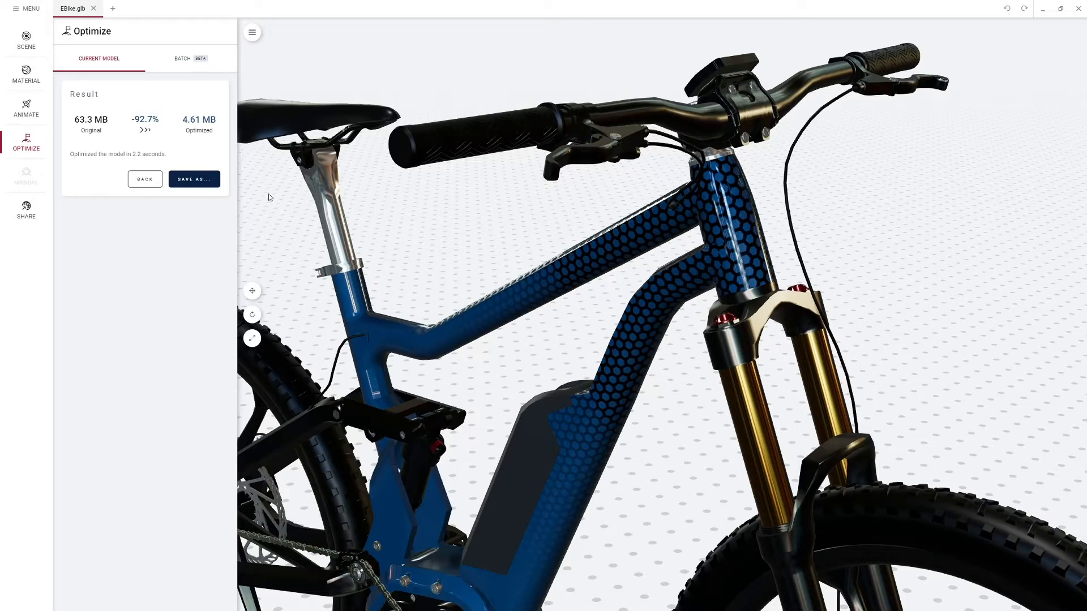
Save the optimized bike model as EBike.opt.glb.
click(204, 179)
click(727, 419)
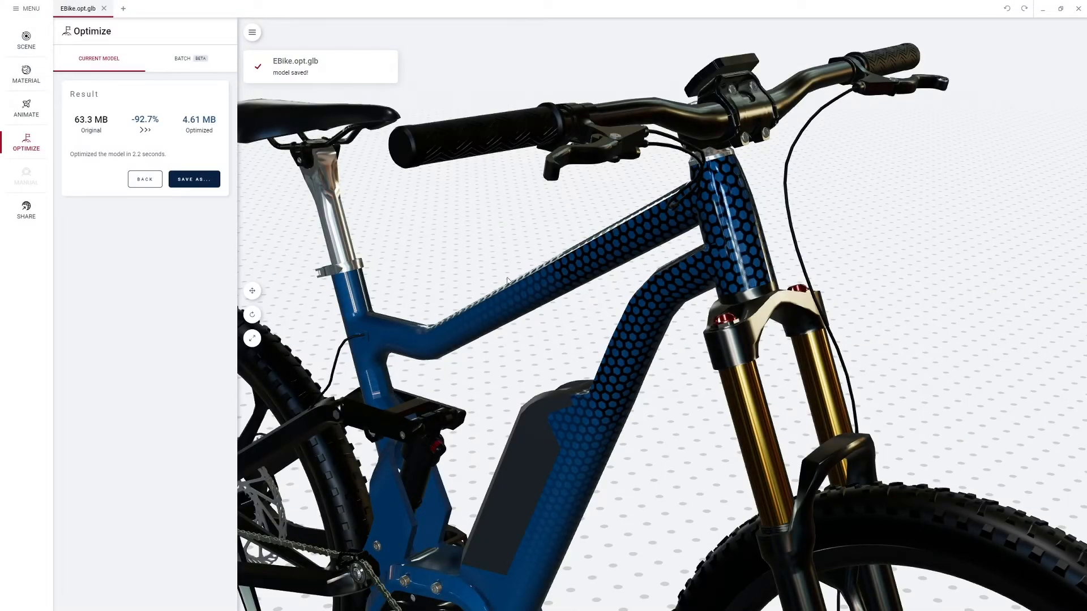
drag(508, 280, 529, 278)
Frame the bike closely from the front side and create a public share link with AR on iOS devices enabled.
click(30, 211)
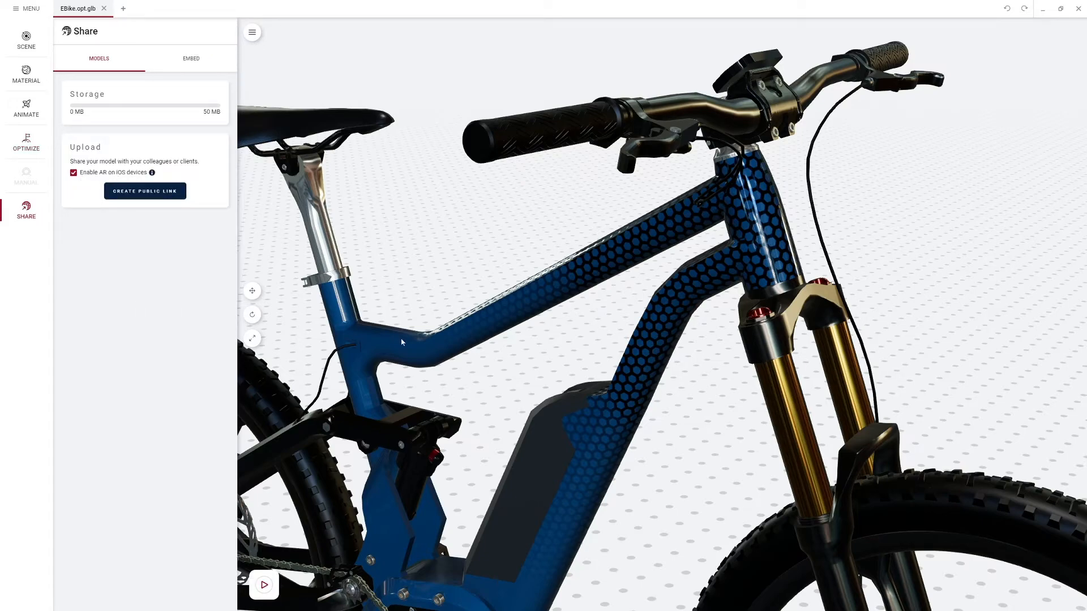
scroll(485, 335, down, 2)
right_drag(484, 345, 639, 292)
scroll(639, 292, down, 2)
right_drag(735, 264, 630, 287)
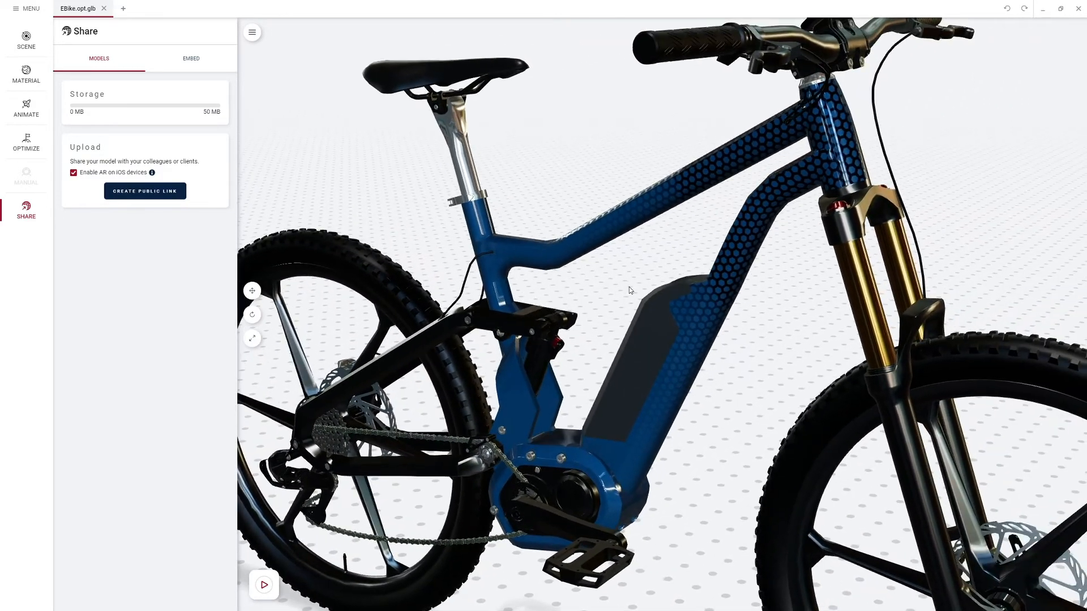
click(145, 194)
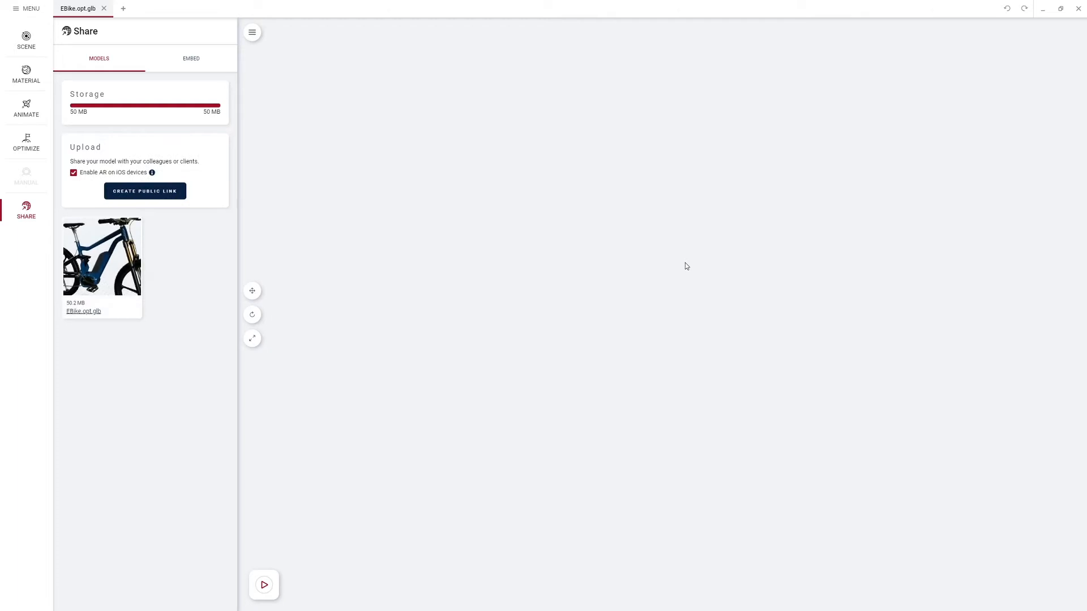
Open the shared EBike.opt.glb in the browser, pause its battery removal animation and check the list of available animations.
mouse_move(142, 251)
click(72, 227)
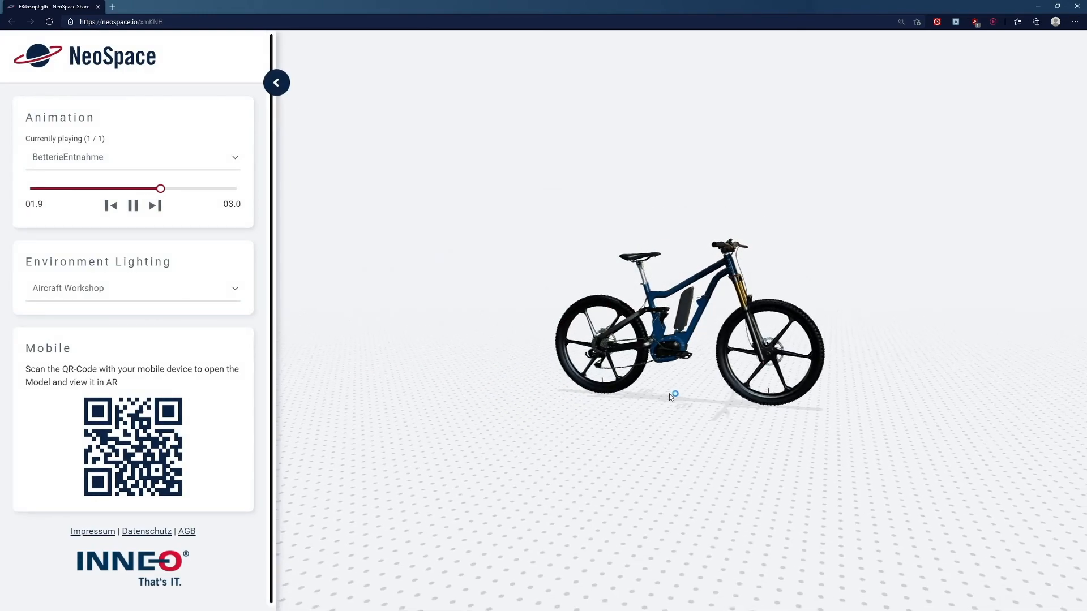
click(133, 207)
click(236, 158)
click(236, 160)
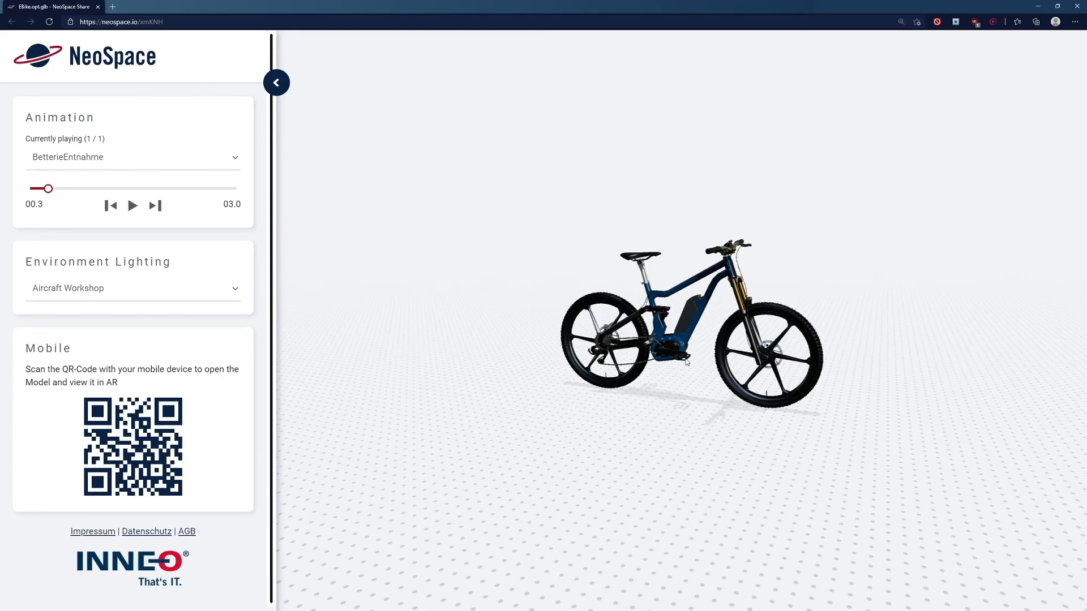
scroll(686, 361, up, 5)
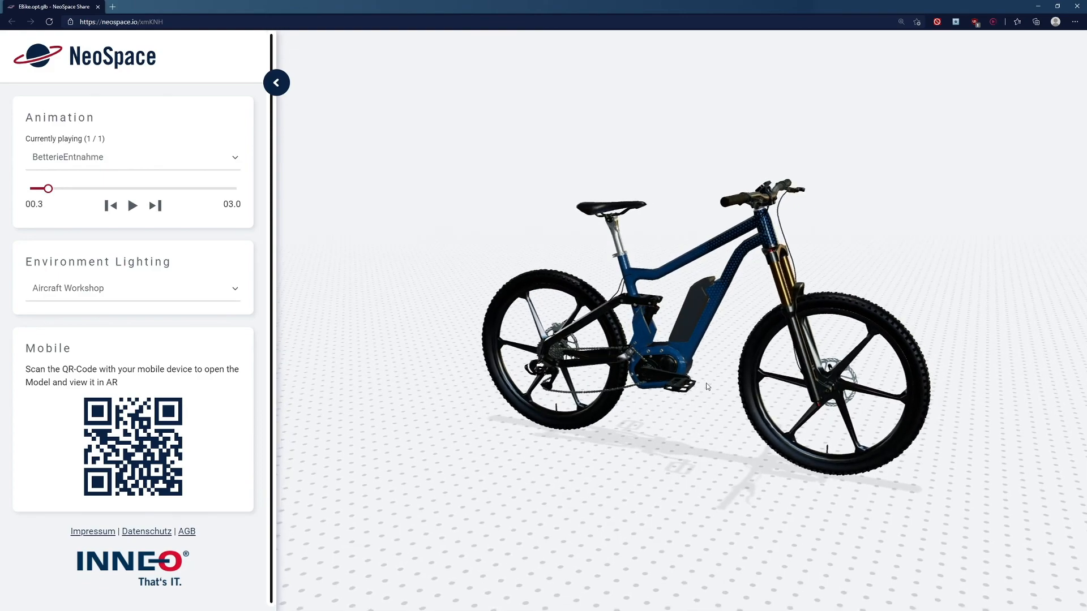